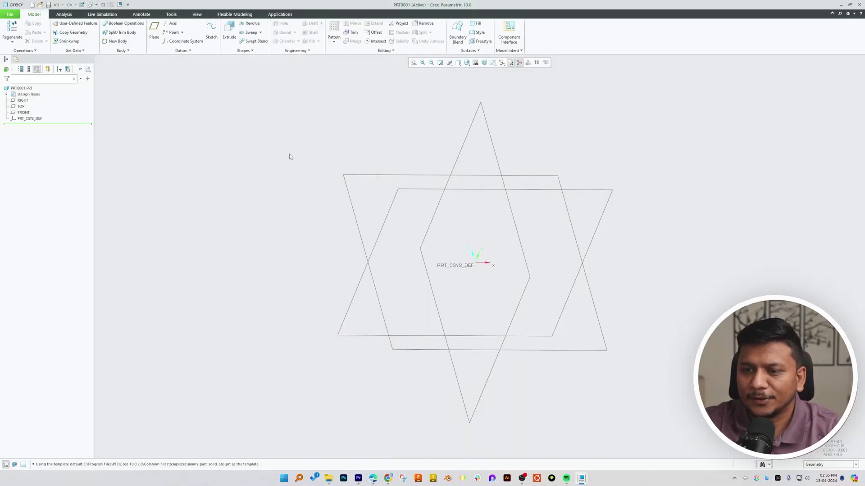
Show the new part's default datum planes in the standard orientation.
key(ctrl+d)
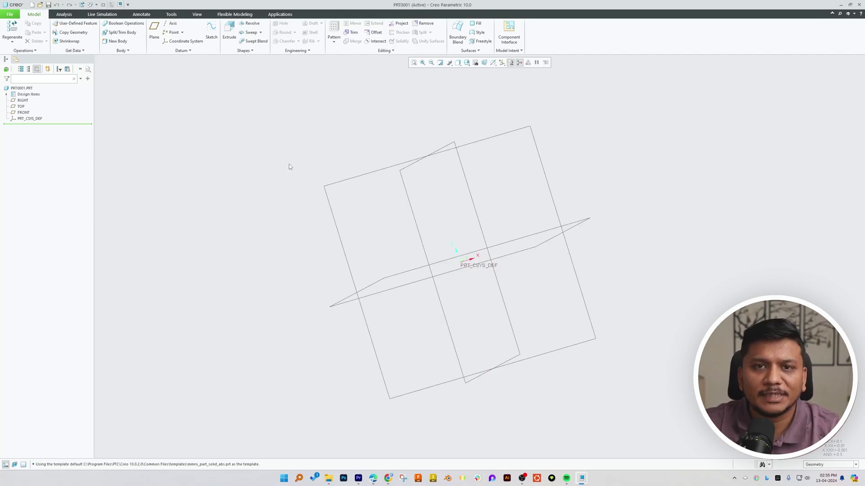
Sketch a center rectangle at the origin on the TOP datum plane for a new extrusion.
mouse_move(289, 166)
middle_down()
mouse_move(296, 148)
mouse_move(258, 156)
mouse_move(229, 55)
mouse_move(286, 119)
middle_up()
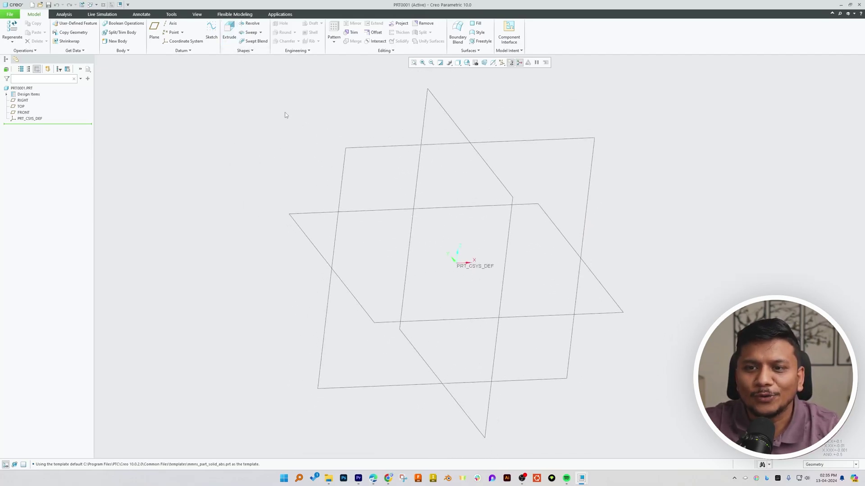
click(229, 32)
click(290, 220)
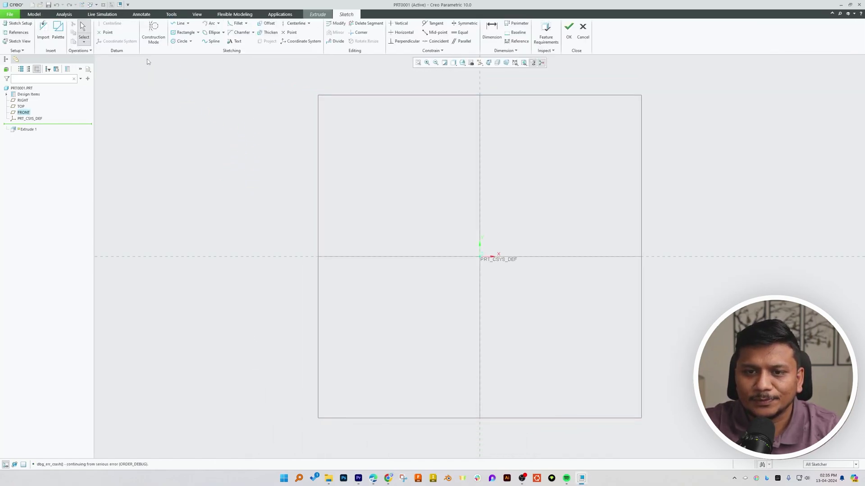
click(480, 257)
click(283, 107)
middle_click(423, 130)
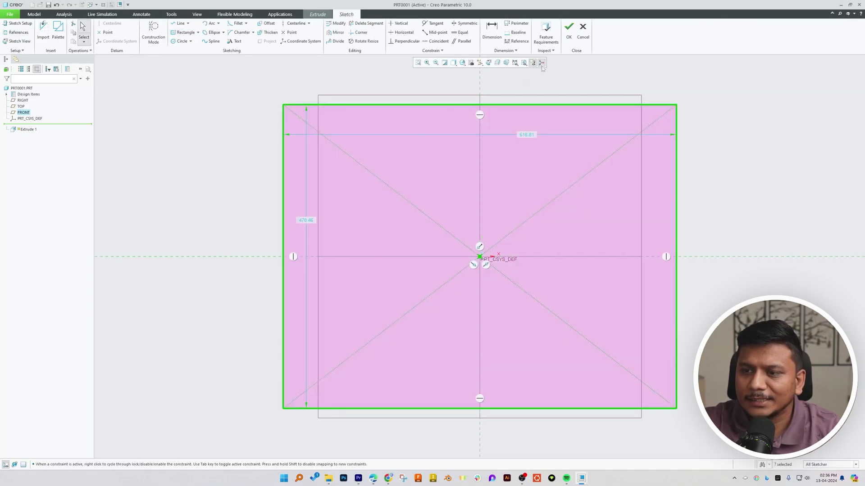
click(569, 30)
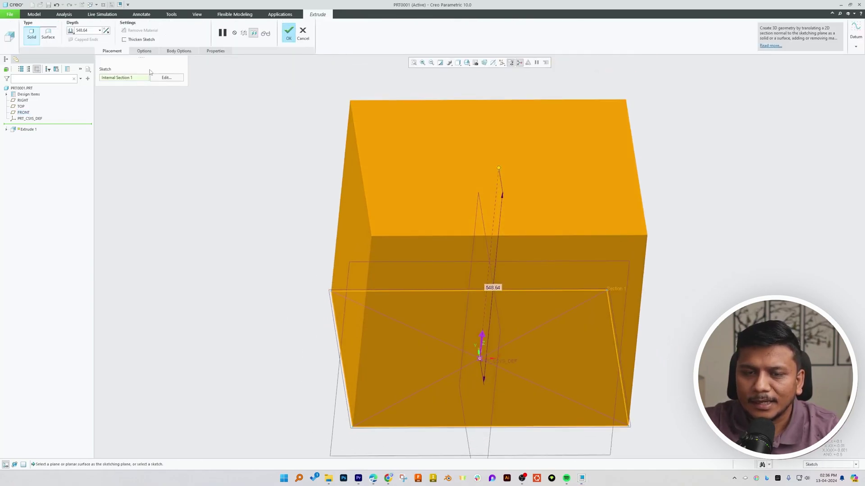
Extrude the rectangle 100 mm deep to create the block, shown in standard view.
double_click(84, 31)
text(100)
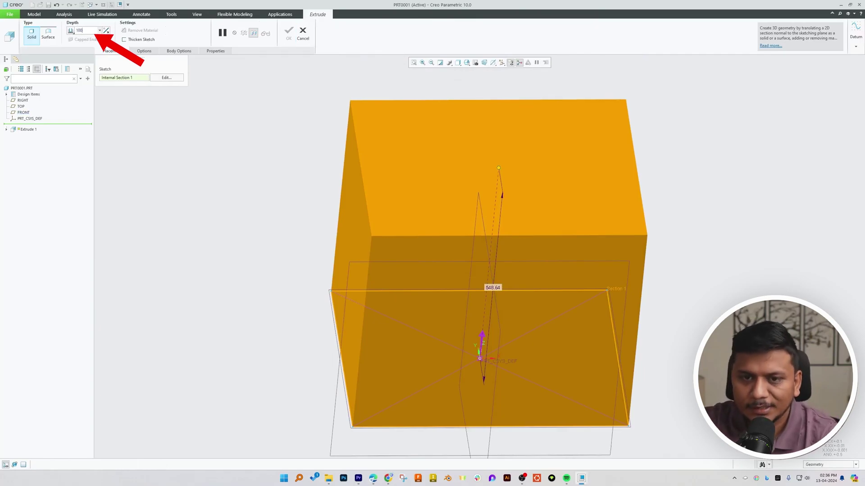
key(Return)
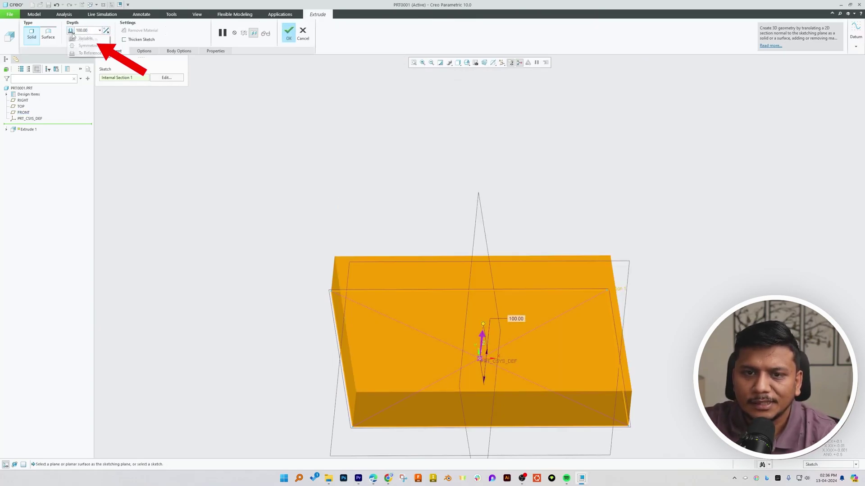
click(289, 32)
click(276, 113)
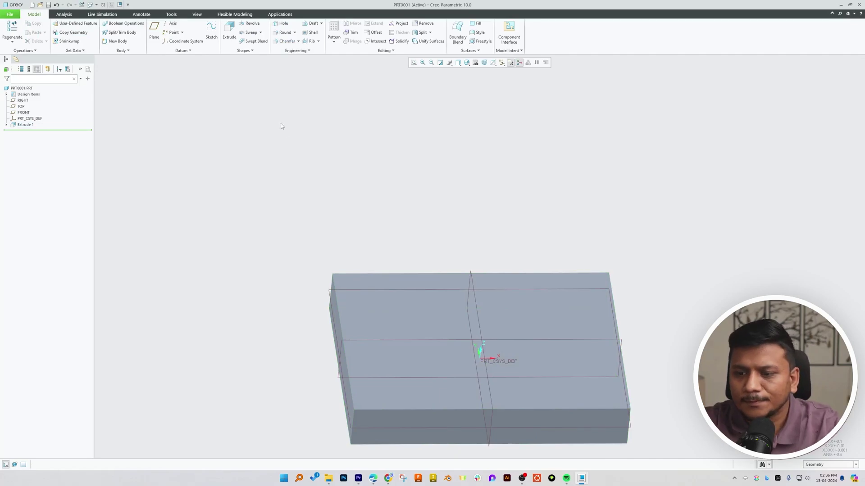
key(ctrl+d)
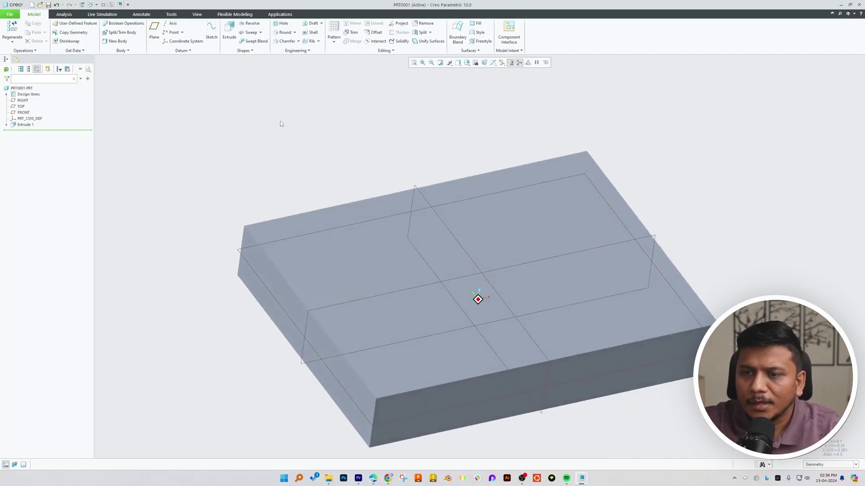
Start a hole feature placed on the top face of Extrude 1.
click(283, 24)
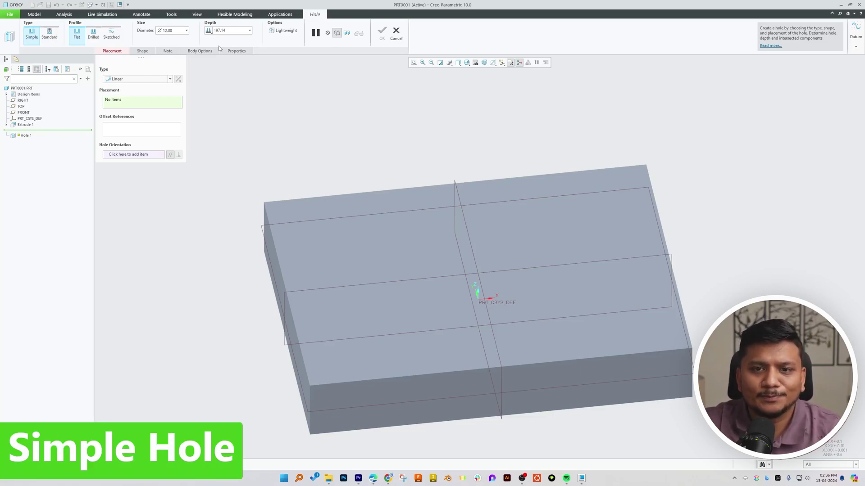
middle_drag(253, 160, 268, 185)
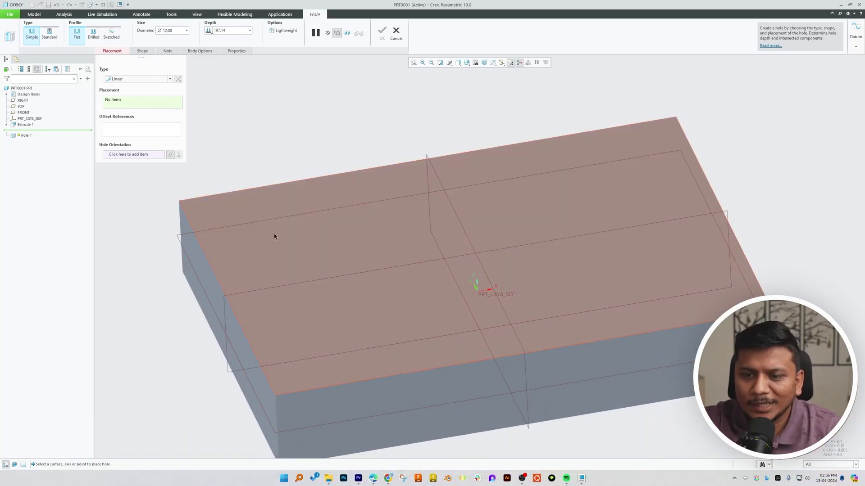
click(276, 235)
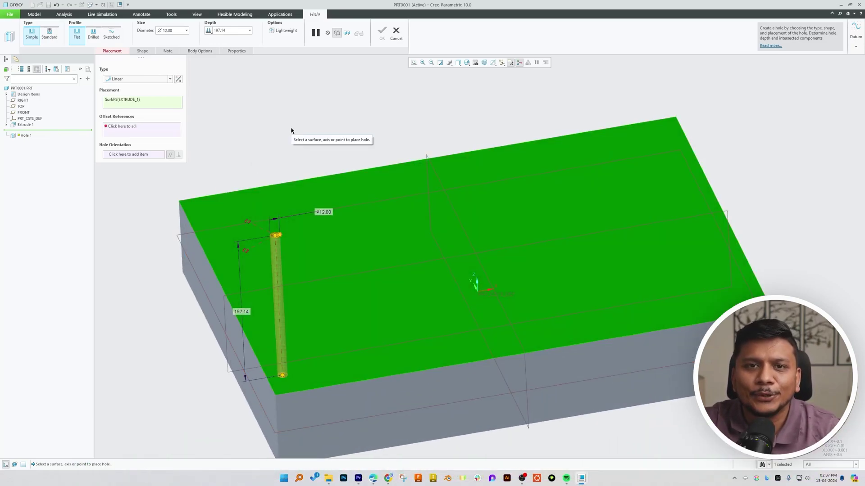
Change the hole diameter from 12 to 15 and its depth from 197.14 to 50.
middle_drag(292, 130, 295, 158)
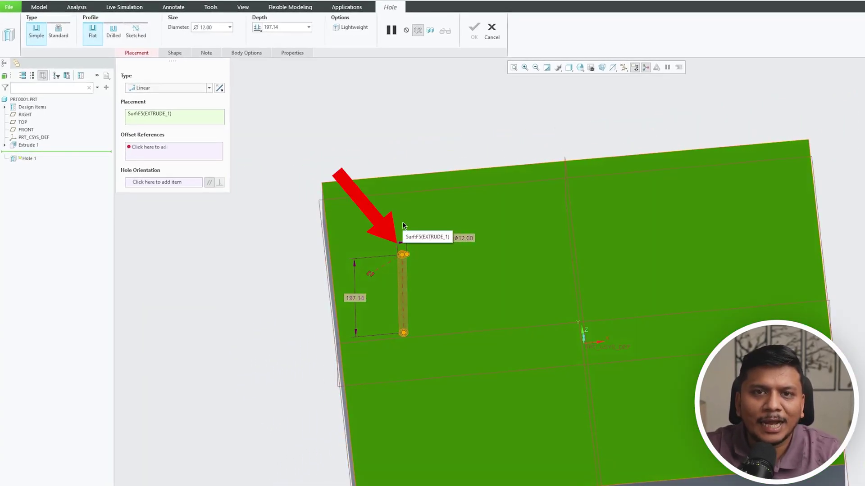
middle_drag(403, 226, 315, 180)
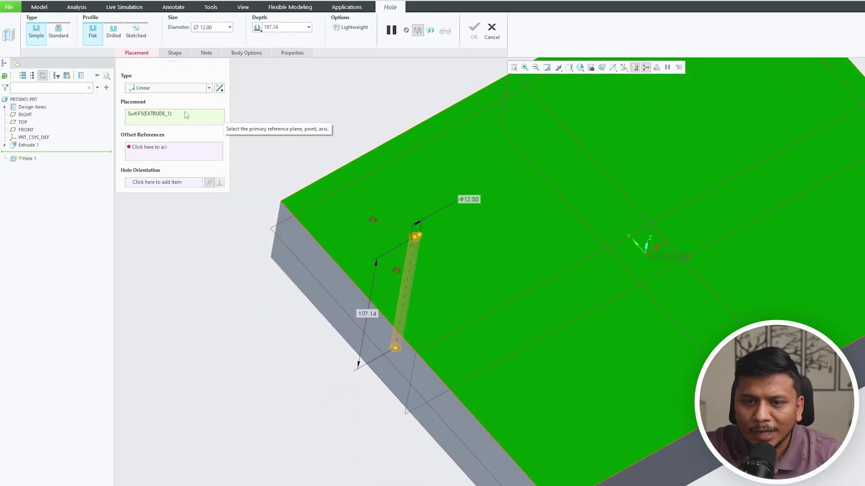
double_click(471, 200)
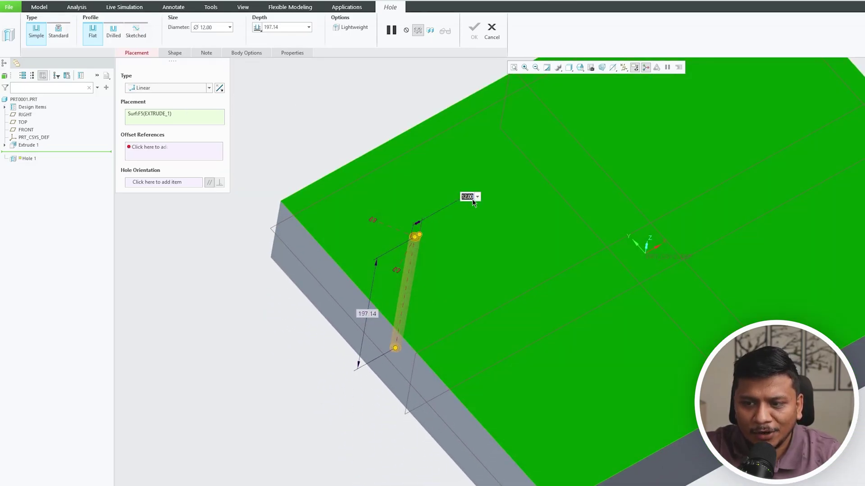
text(15)
key(Return)
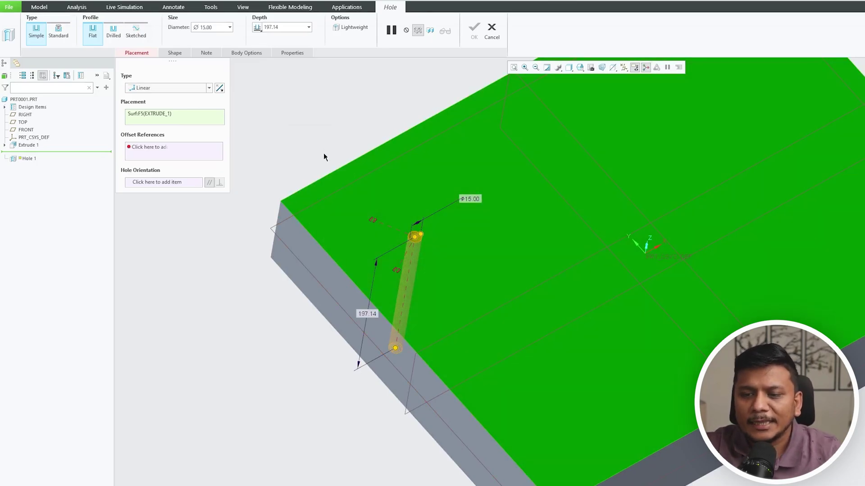
middle_drag(324, 153, 395, 423)
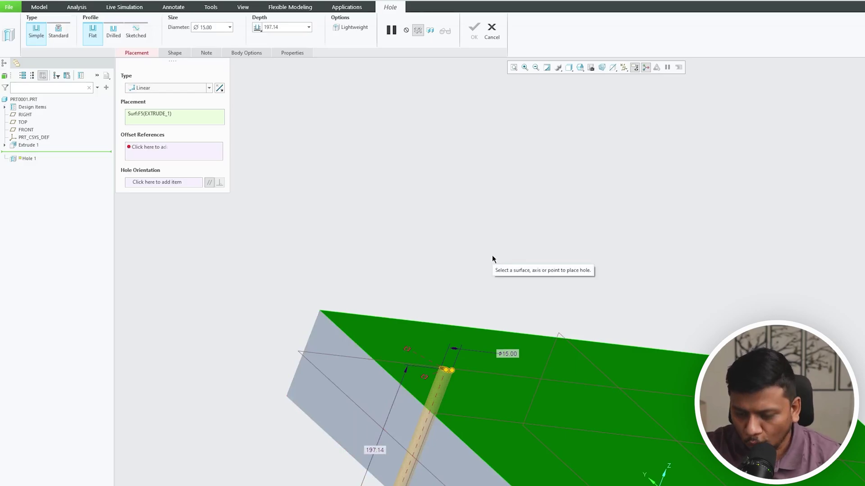
double_click(377, 449)
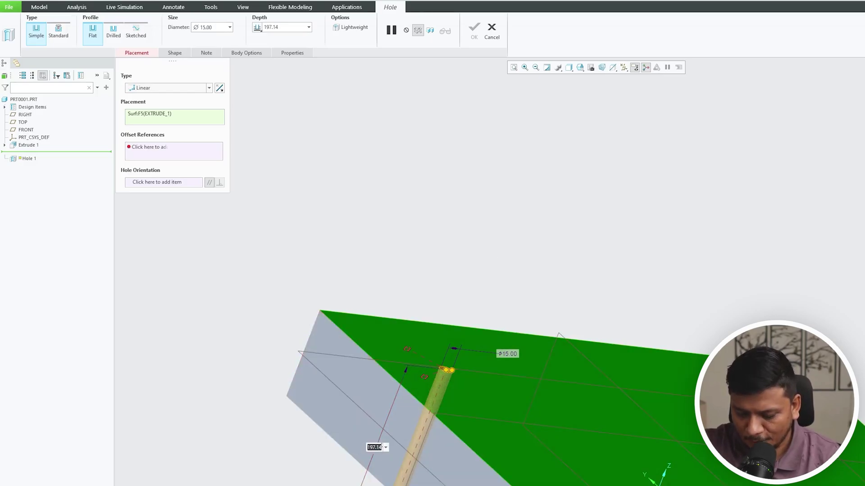
text(50)
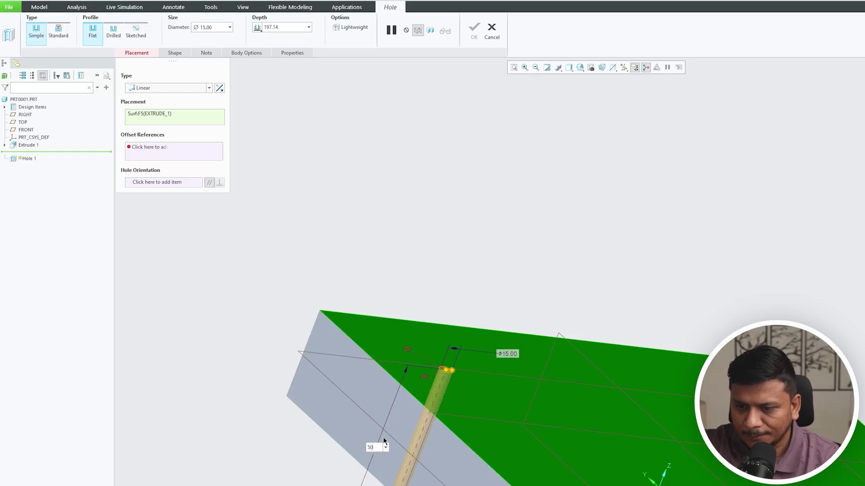
key(Return)
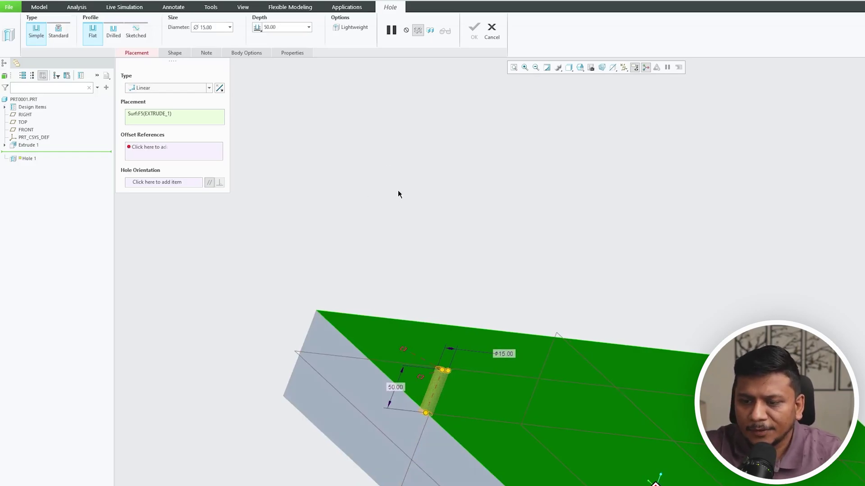
Reference the hole's placement to the RIGHT and TOP datum planes.
middle_drag(399, 193, 431, 210)
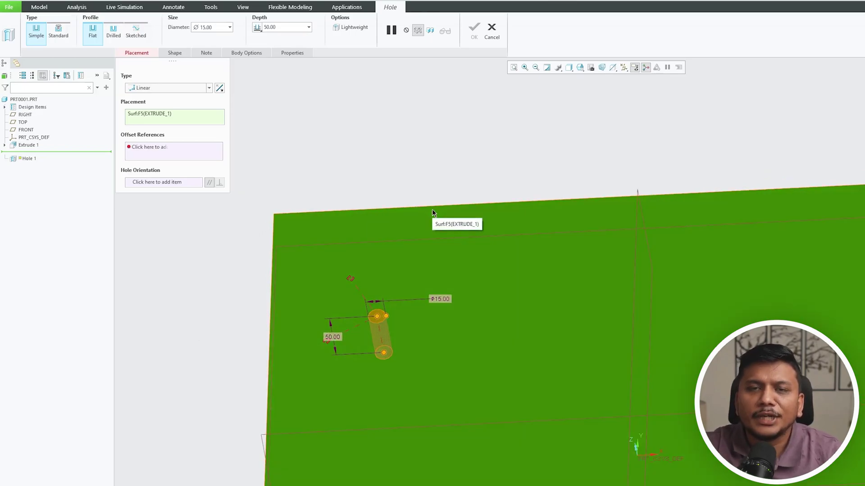
middle_drag(431, 209, 445, 192)
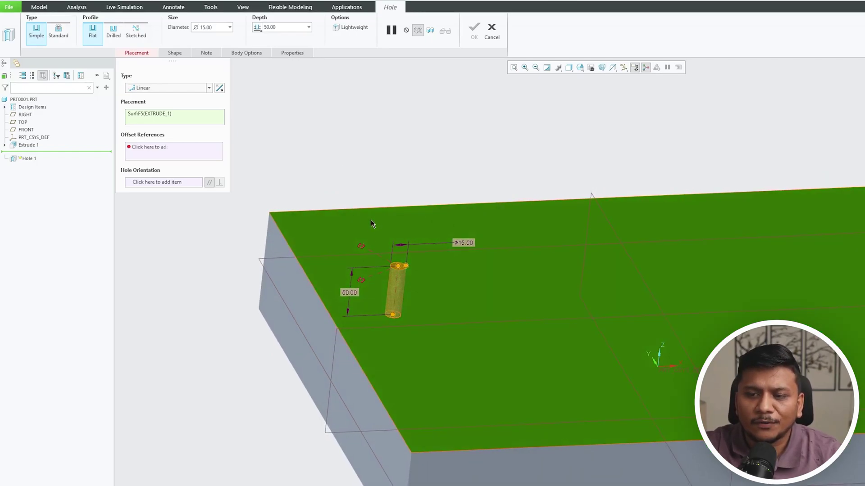
click(580, 216)
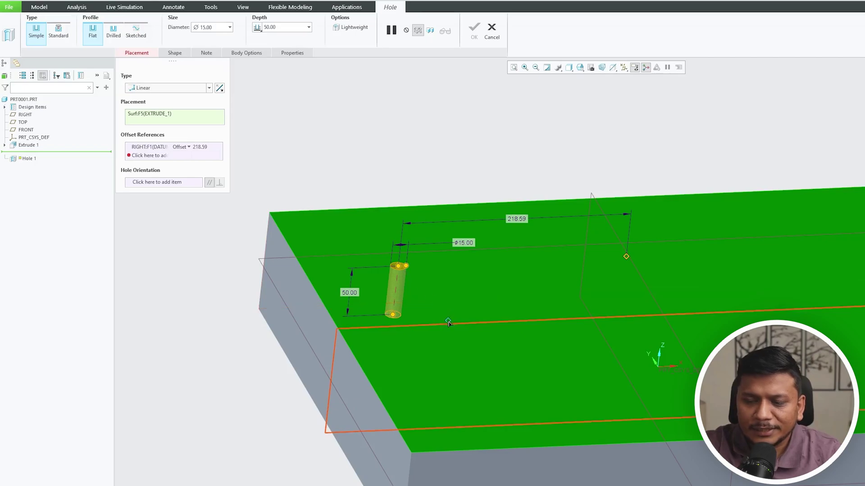
ctrl+click(449, 328)
Set the hole offsets to 250 from RIGHT and 125 from TOP, then check placement.
middle_drag(514, 243, 593, 275)
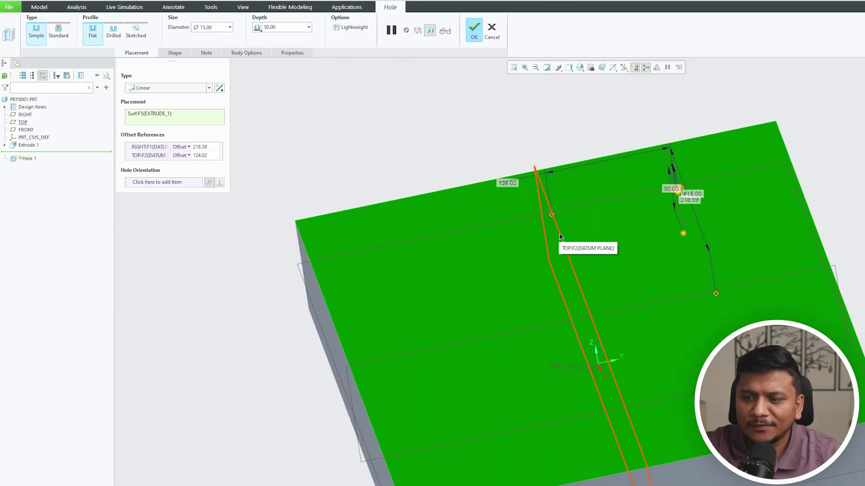
middle_drag(559, 234, 566, 275)
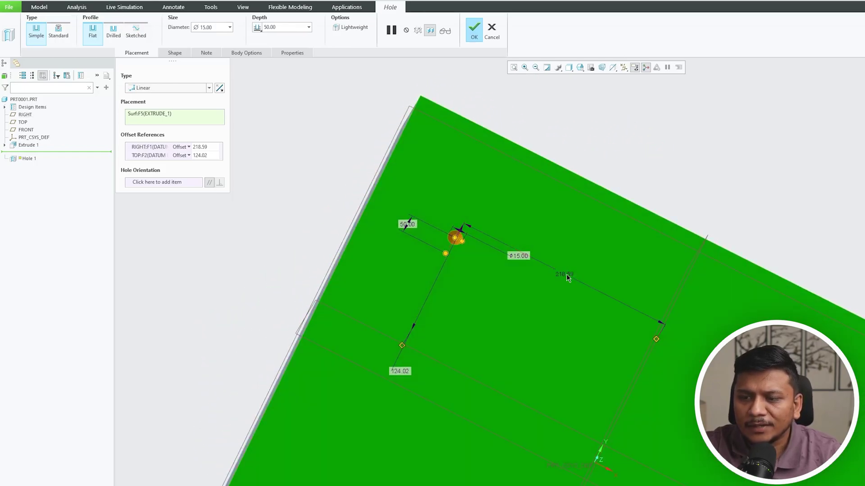
double_click(566, 274)
text(25)
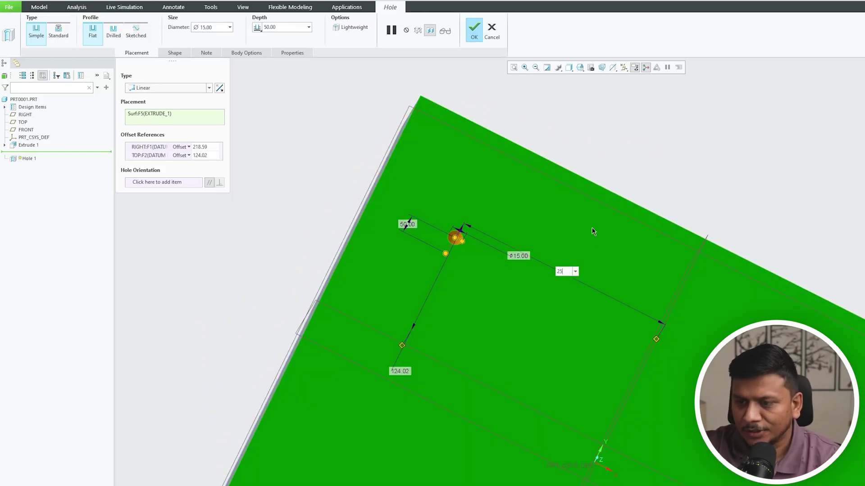
text(0)
key(Return)
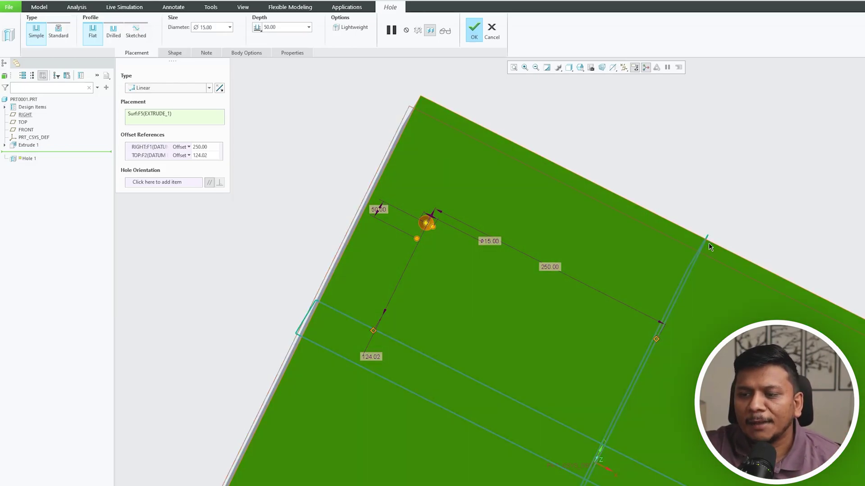
double_click(376, 356)
text(125)
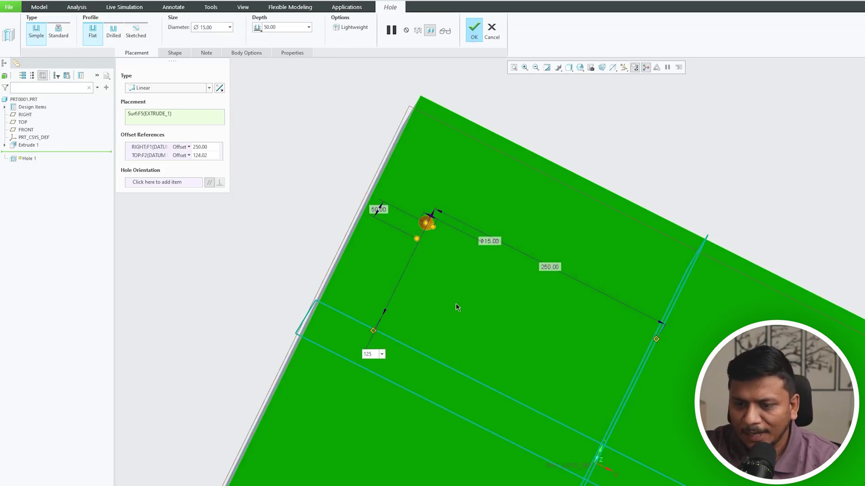
key(Return)
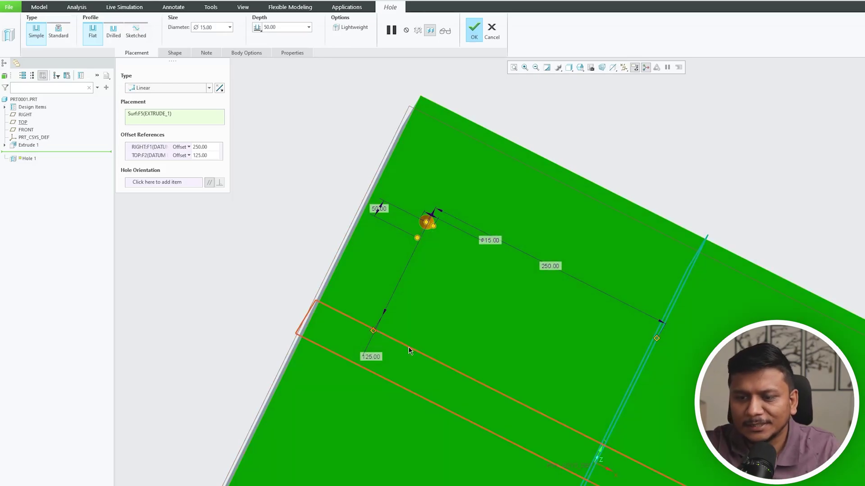
mouse_move(409, 351)
middle_down()
mouse_move(363, 196)
mouse_move(357, 217)
mouse_move(346, 220)
mouse_move(265, 100)
mouse_move(473, 34)
middle_up()
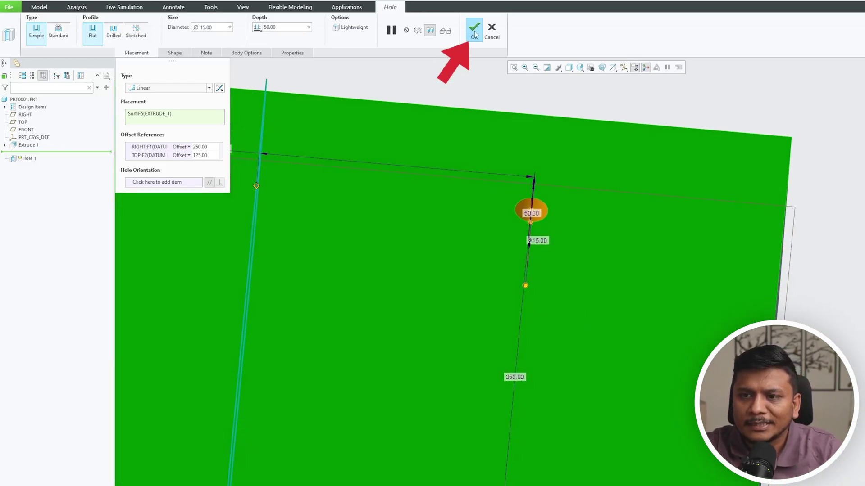
Confirm Hole 1 and zoom in on the hole in the block's top face.
click(474, 31)
key(ctrl+d)
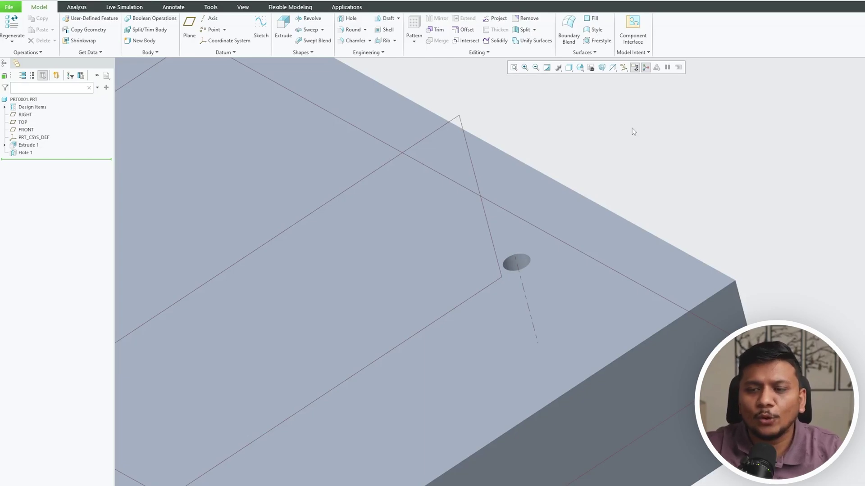
mouse_move(625, 133)
middle_down()
mouse_move(587, 183)
mouse_move(602, 197)
mouse_move(521, 253)
mouse_move(542, 223)
mouse_move(614, 224)
mouse_move(785, 248)
middle_up()
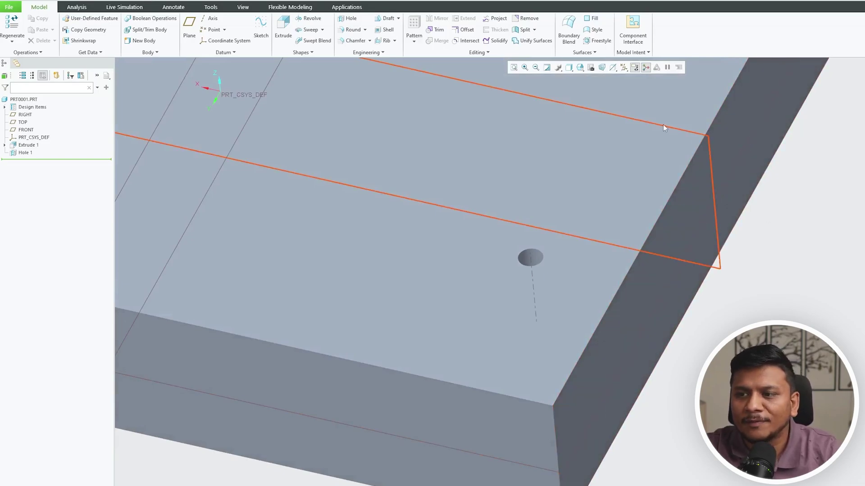
click(630, 110)
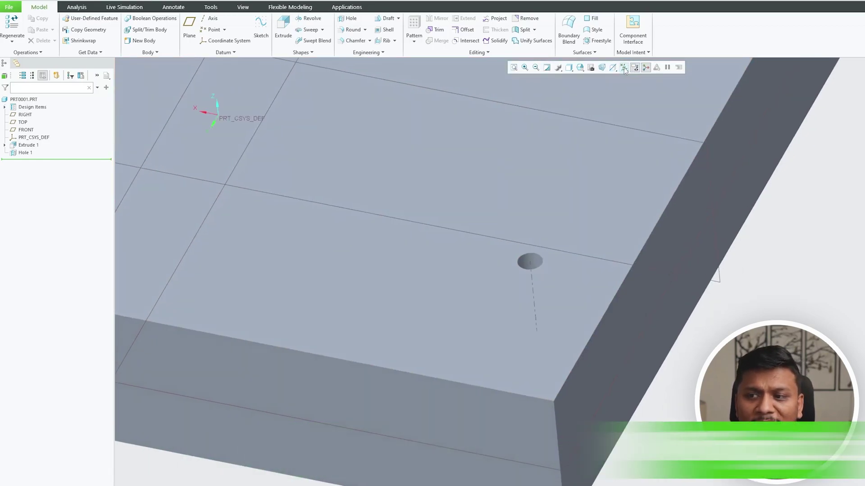
Hide all datum planes, axes, points and coordinate systems.
click(623, 68)
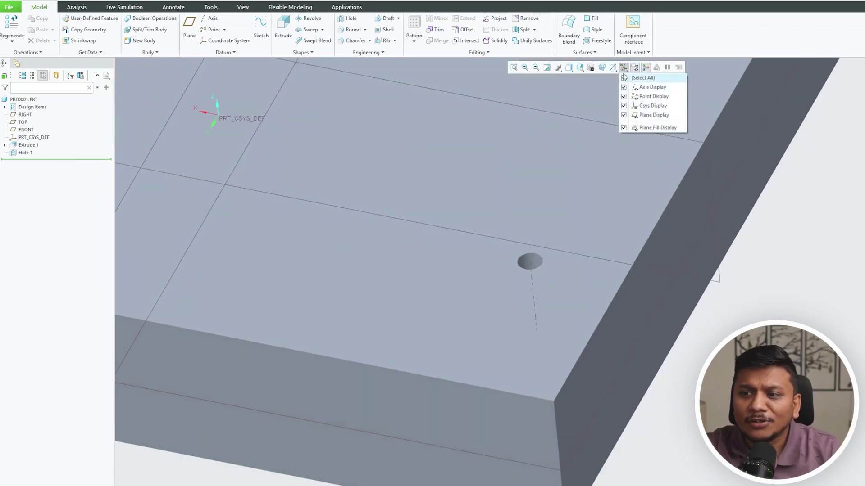
click(624, 78)
middle_drag(630, 135, 567, 236)
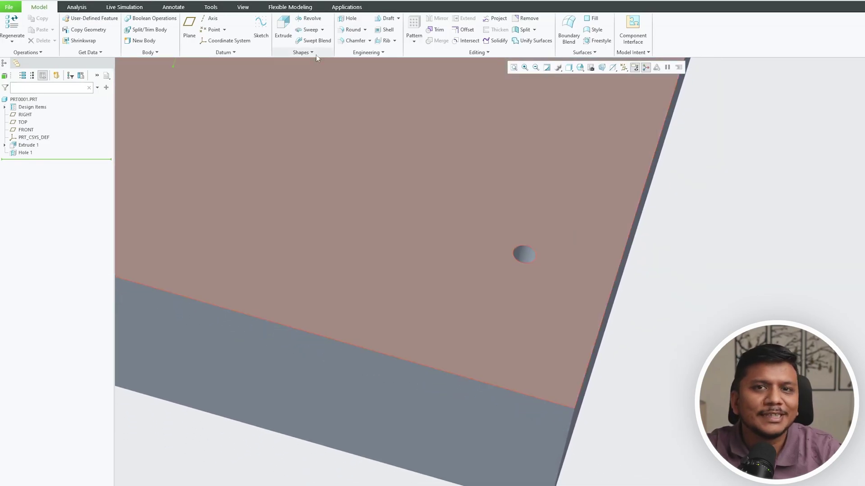
Create planar section XSEC0001 offset 59 mm from the block's right side face.
click(242, 7)
click(295, 41)
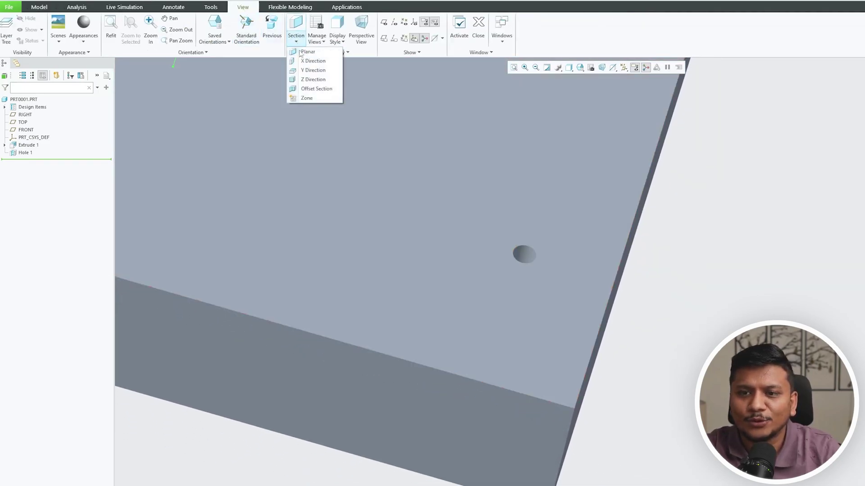
click(301, 52)
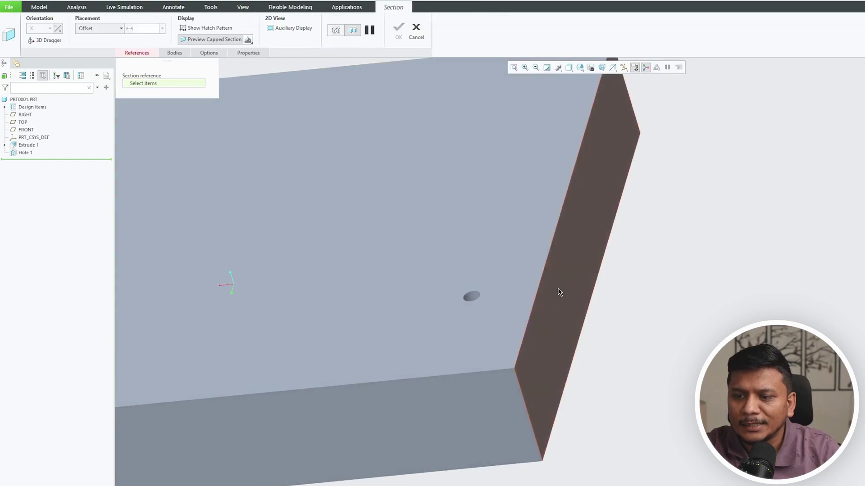
click(603, 243)
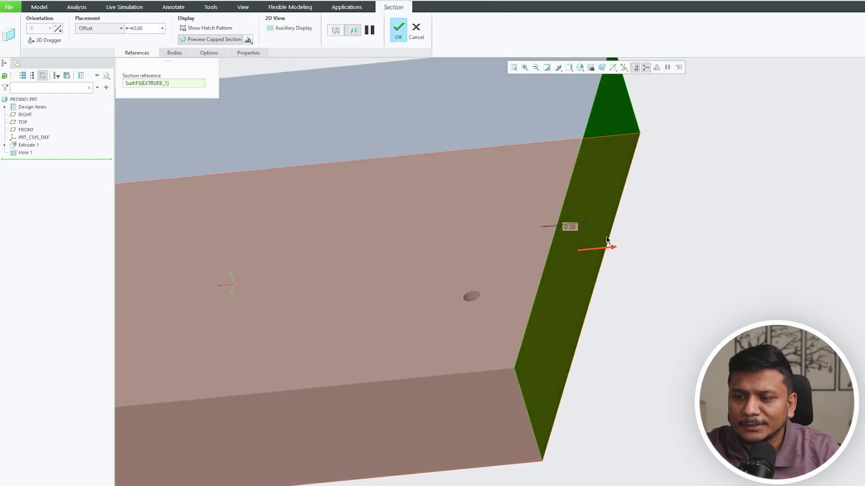
drag(606, 240, 541, 253)
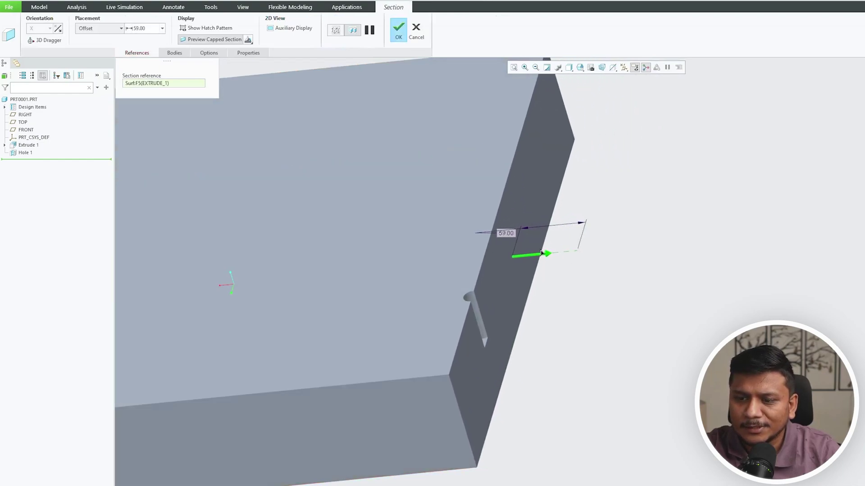
click(403, 28)
Orbit and zoom to inspect the hole's bore exposed by the section.
middle_drag(688, 229, 528, 355)
scroll(545, 351, down, 8)
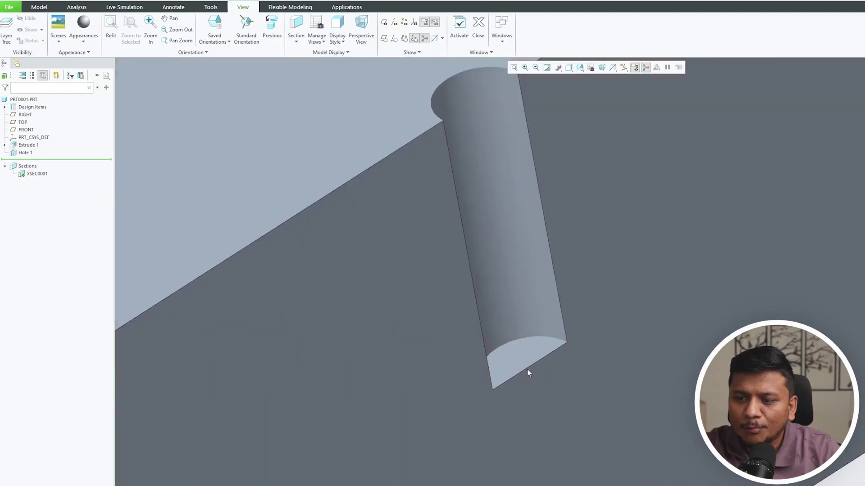
drag(562, 383, 496, 350)
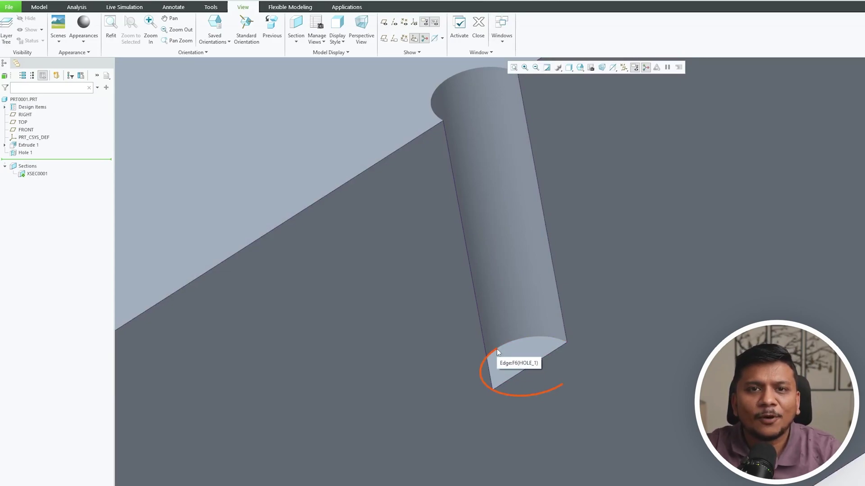
scroll(476, 298, up, 5)
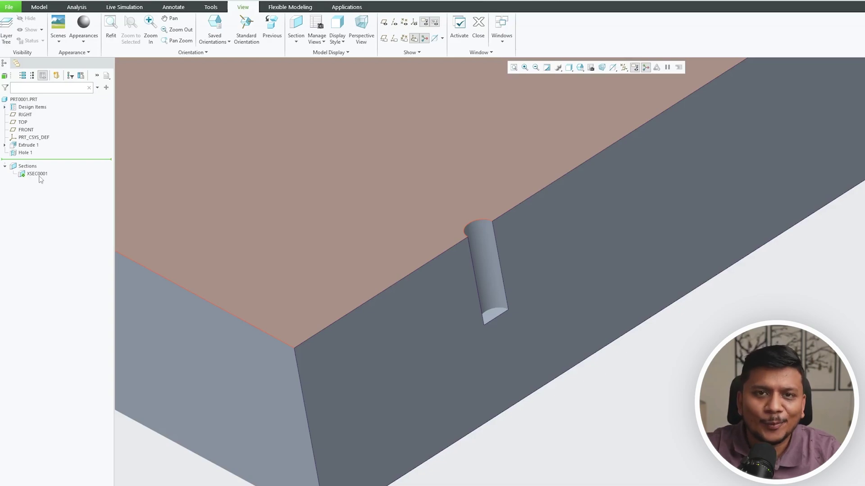
Deactivate section XSEC0001 so the block is shown whole.
click(39, 174)
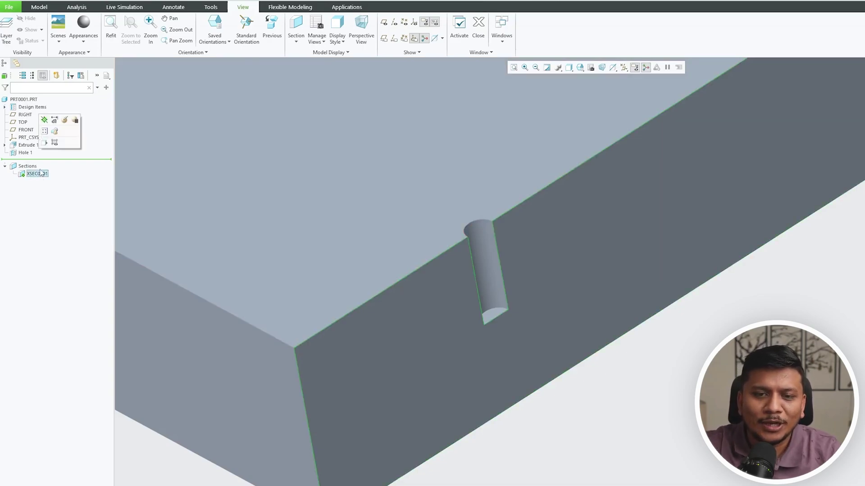
click(44, 120)
middle_drag(264, 206, 585, 315)
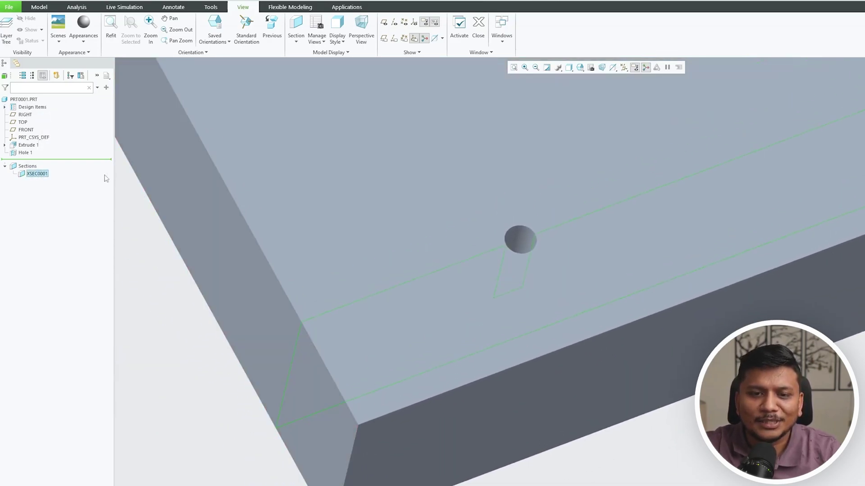
Redefine Hole 1 with a Drilled profile and apply the change.
click(25, 153)
click(42, 99)
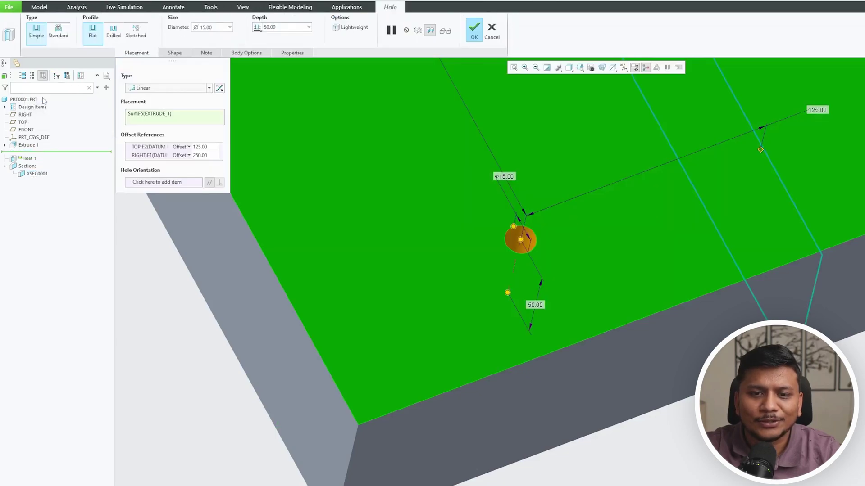
click(116, 34)
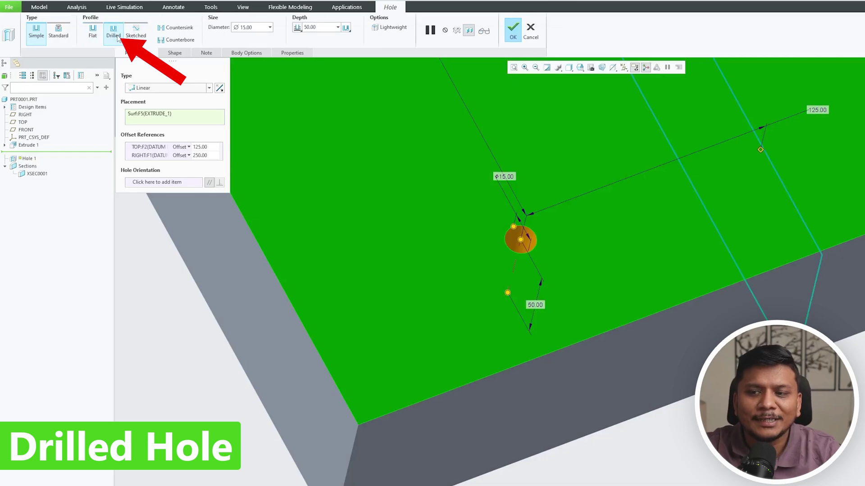
middle_drag(596, 309, 563, 270)
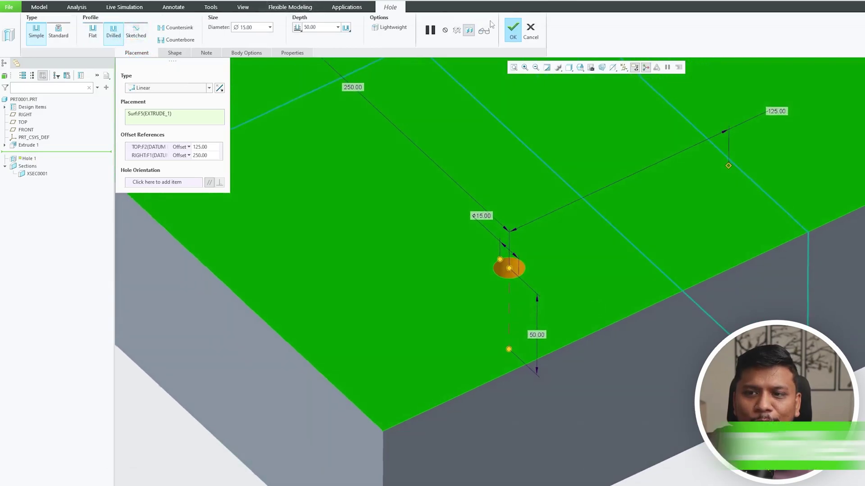
click(514, 31)
scroll(587, 309, down, 5)
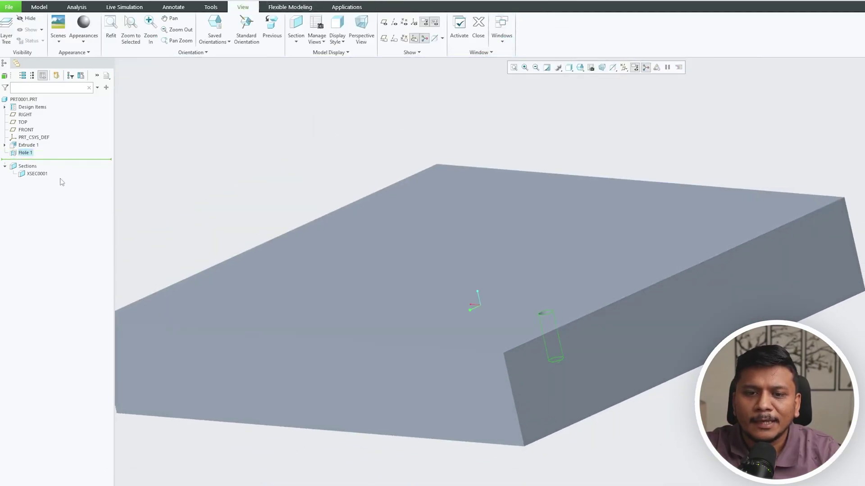
Reactivate section XSEC0001 and zoom around the drilled hole's conical tip.
click(43, 175)
click(48, 135)
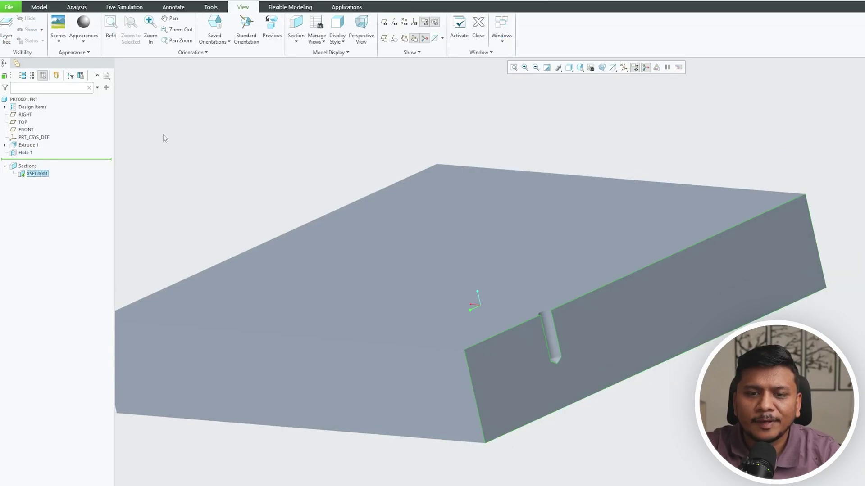
scroll(272, 302, up, 5)
middle_drag(272, 302, 297, 266)
scroll(419, 270, down, 5)
scroll(338, 288, up, 2)
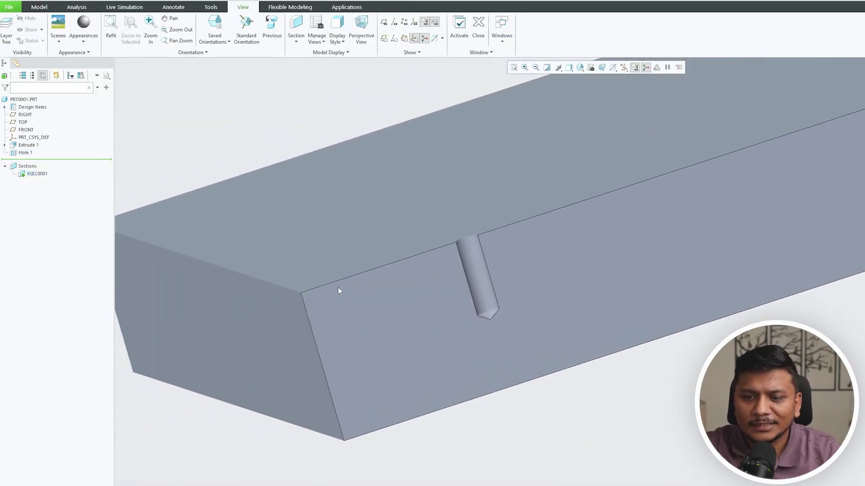
scroll(485, 286, up, 3)
scroll(333, 245, down, 2)
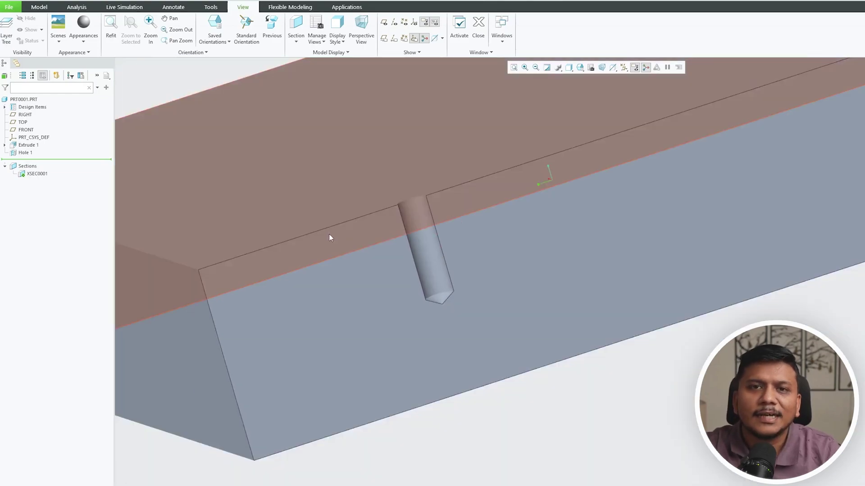